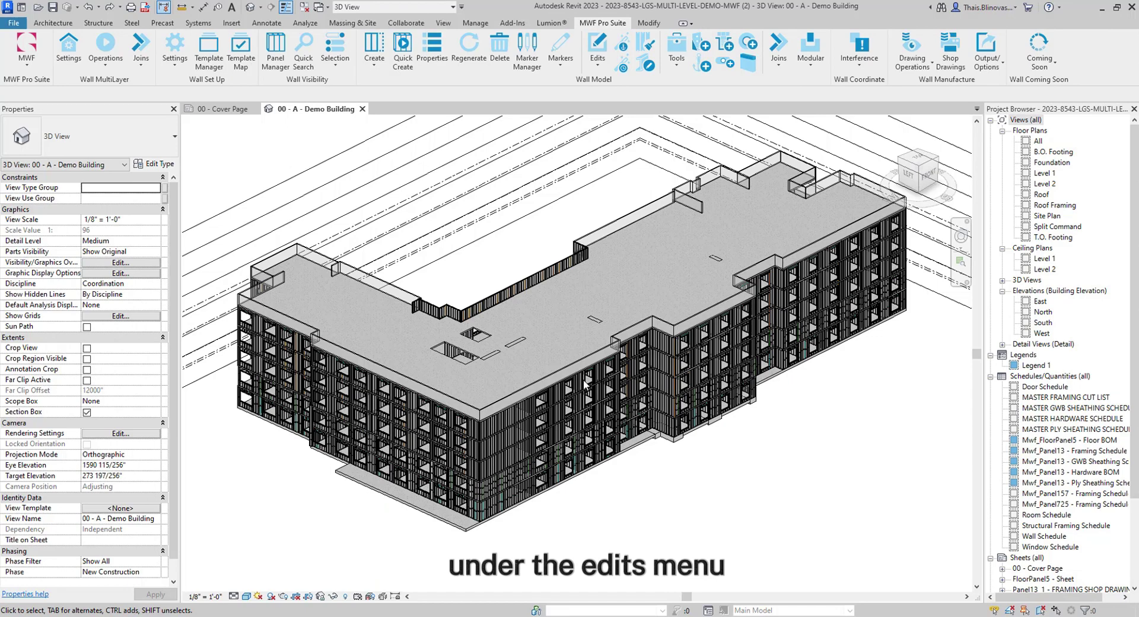
# Select the wall panels around the building's lower front corner and open Rename Panels for them
pyautogui.scroll(5, 478, 530)
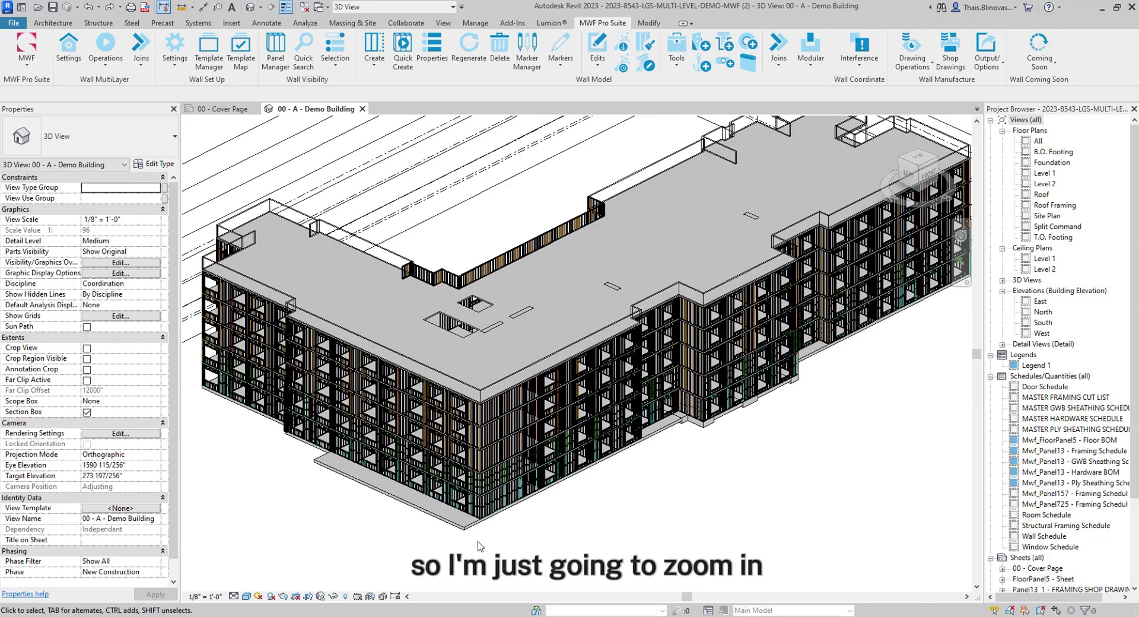
pyautogui.scroll(2, 480, 546)
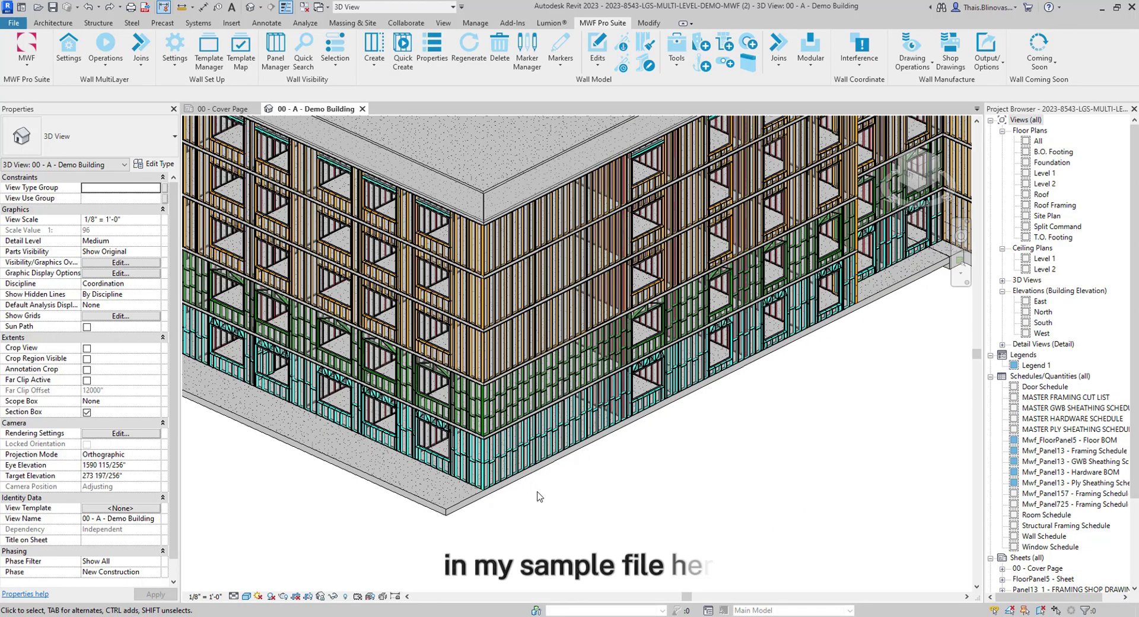
pyautogui.scroll(2, 501, 525)
pyautogui.moveTo(603, 527); pyautogui.dragTo(353, 350)
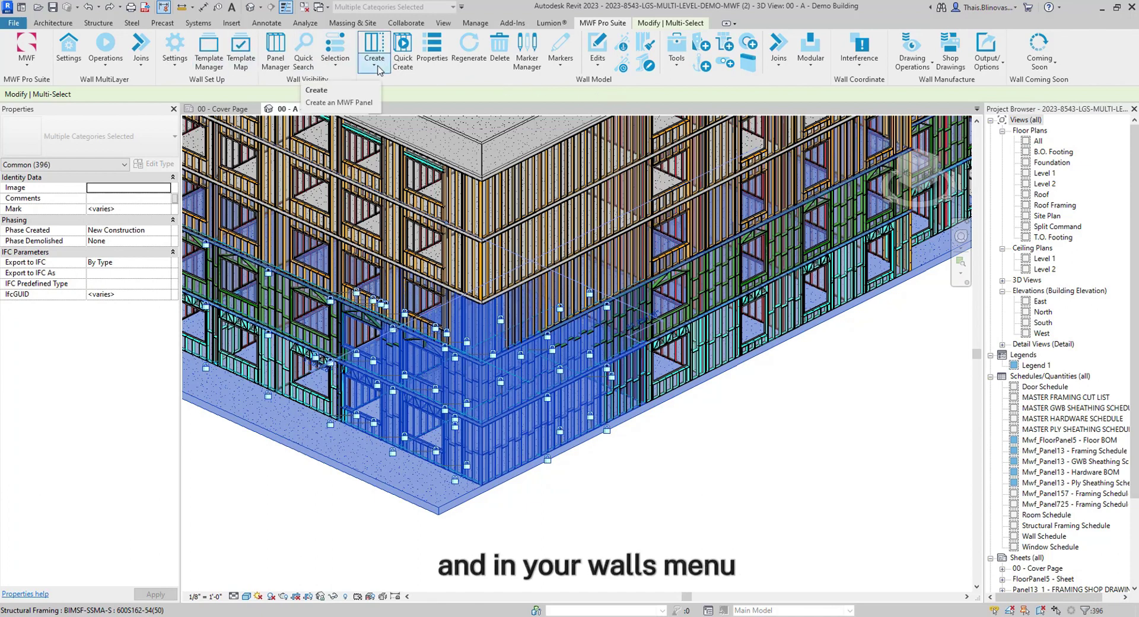
pyautogui.click(600, 58)
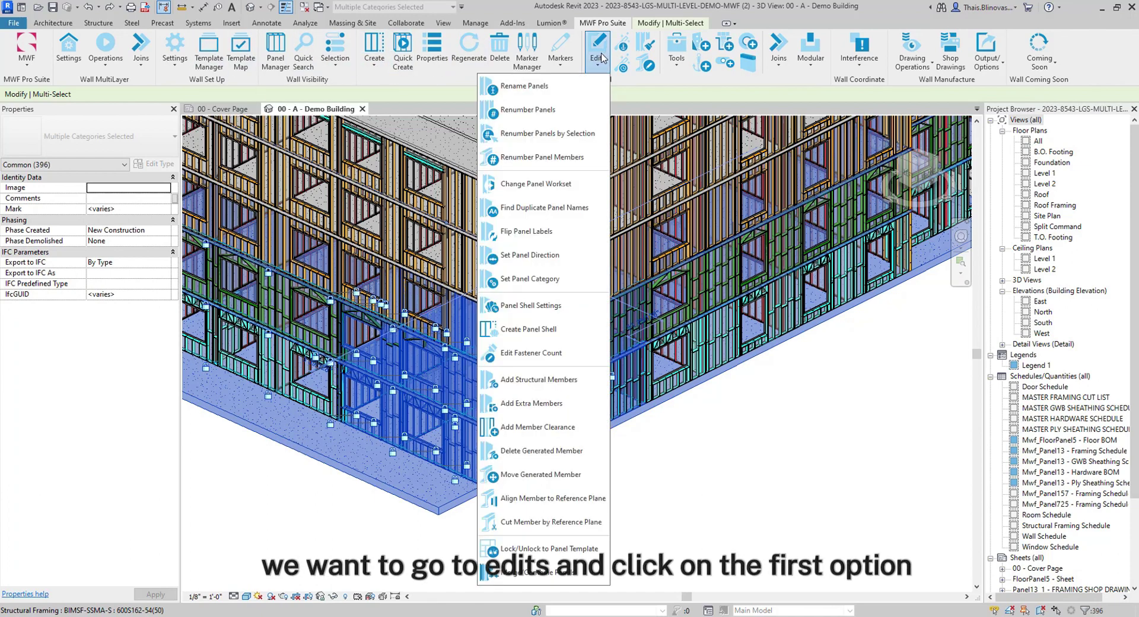
pyautogui.click(575, 91)
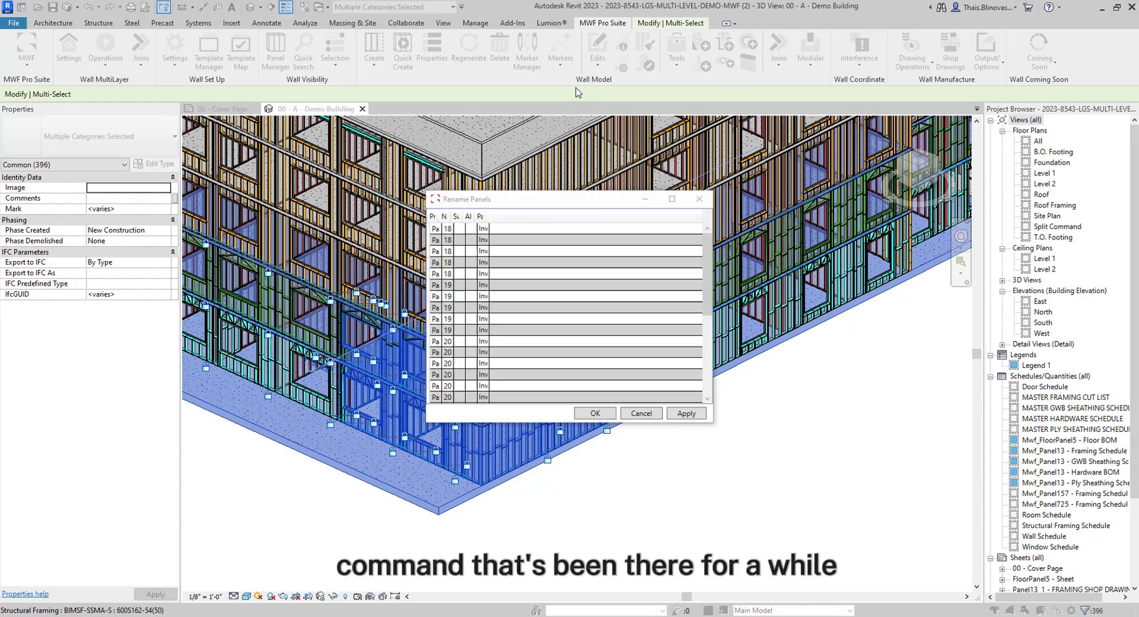
# Enlarge and reposition the Rename Panels table so every column is readable, and look through its panel list
pyautogui.moveTo(543, 208); pyautogui.dragTo(247, 181)
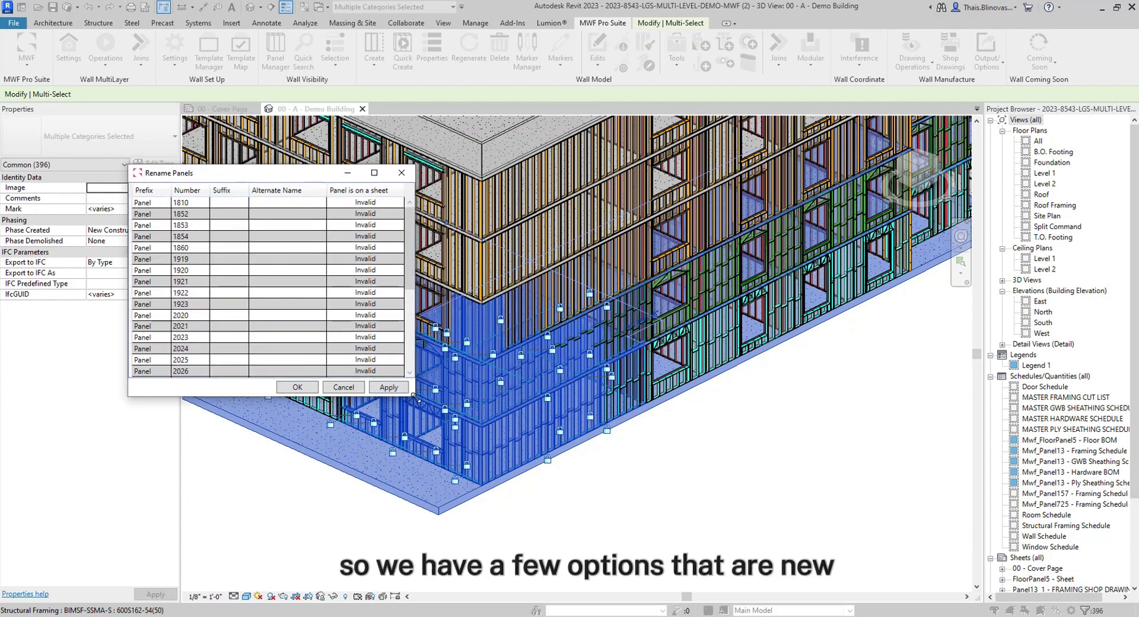
pyautogui.moveTo(416, 398); pyautogui.dragTo(430, 410)
pyautogui.moveTo(262, 175); pyautogui.dragTo(203, 149)
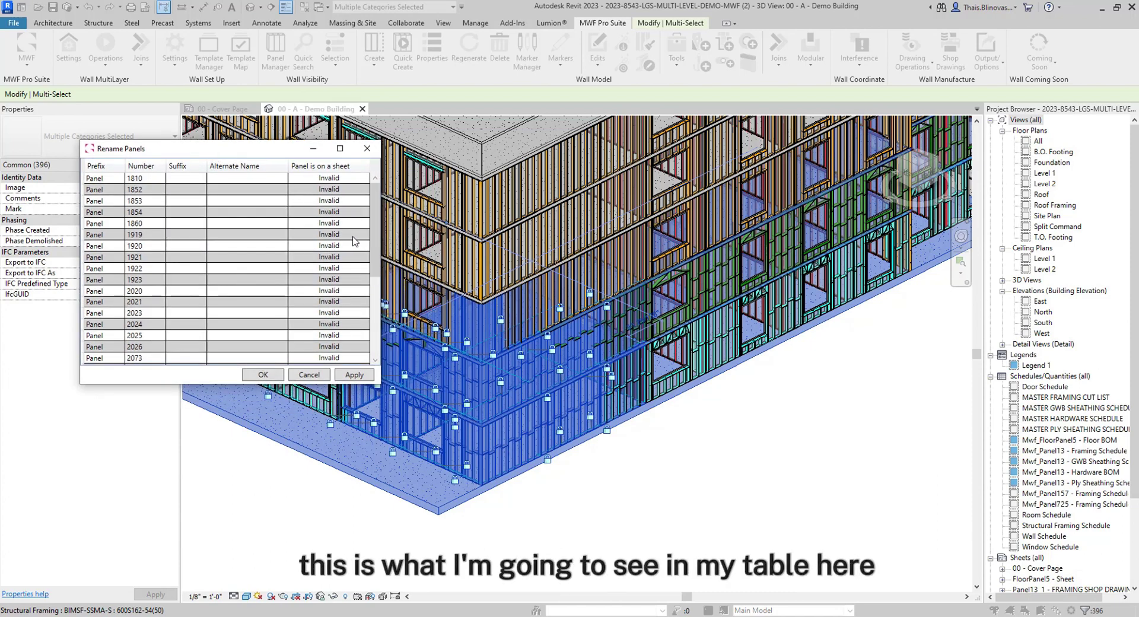
pyautogui.moveTo(374, 249)
pyautogui.mouseDown()
pyautogui.moveTo(374, 343)
pyautogui.moveTo(374, 261)
pyautogui.mouseUp()
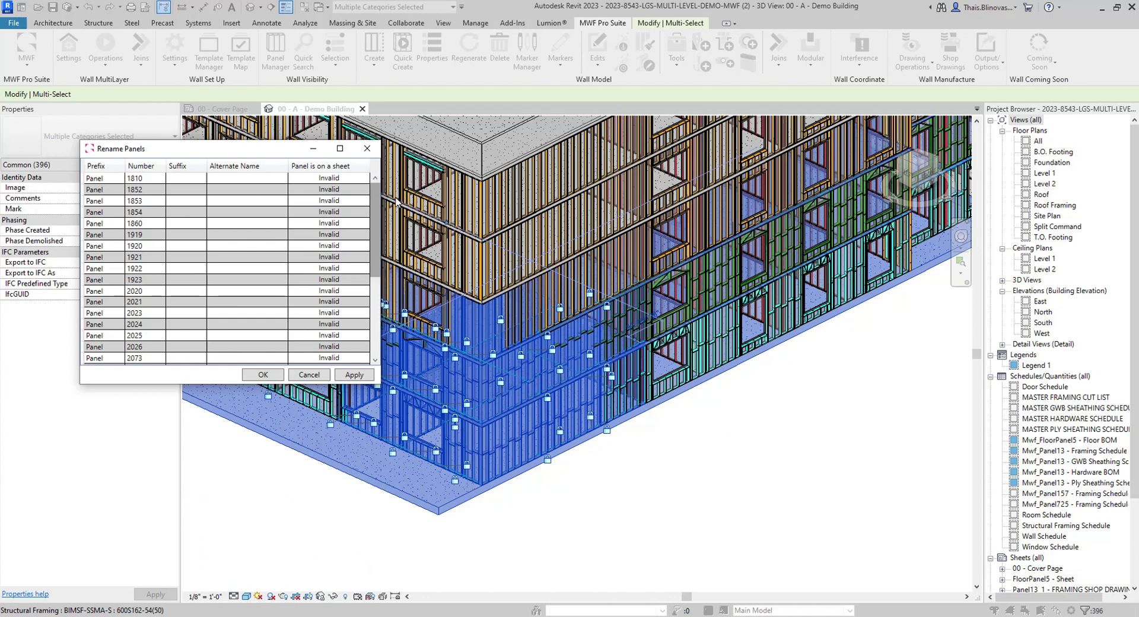
pyautogui.moveTo(375, 243)
pyautogui.mouseDown()
pyautogui.moveTo(375, 324)
pyautogui.moveTo(375, 240)
pyautogui.mouseUp()
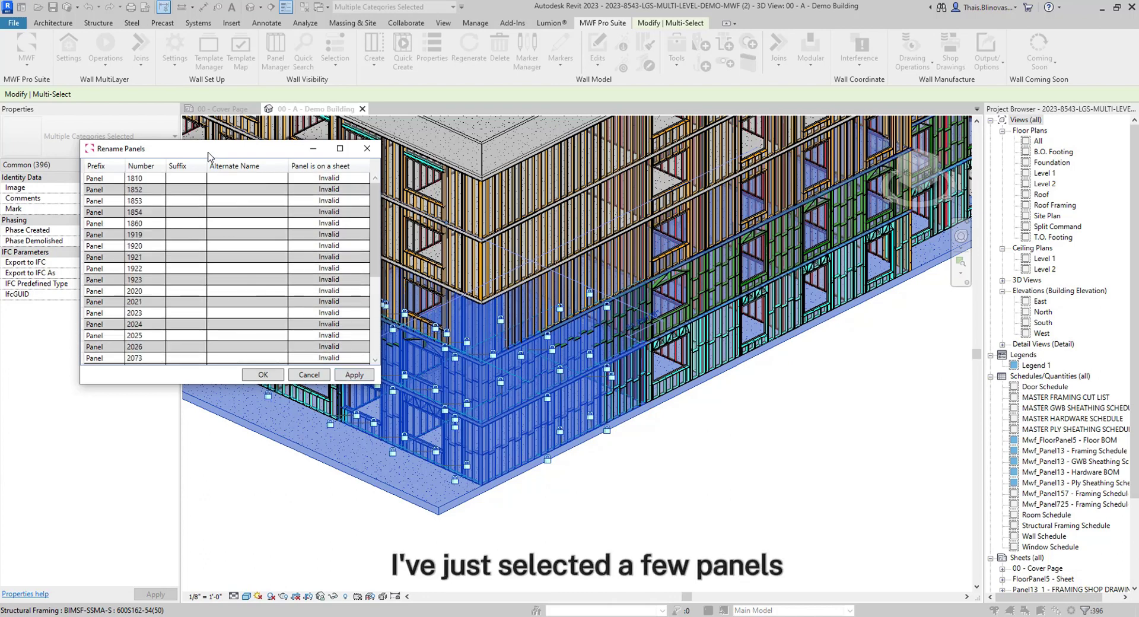
pyautogui.moveTo(206, 152); pyautogui.dragTo(256, 238)
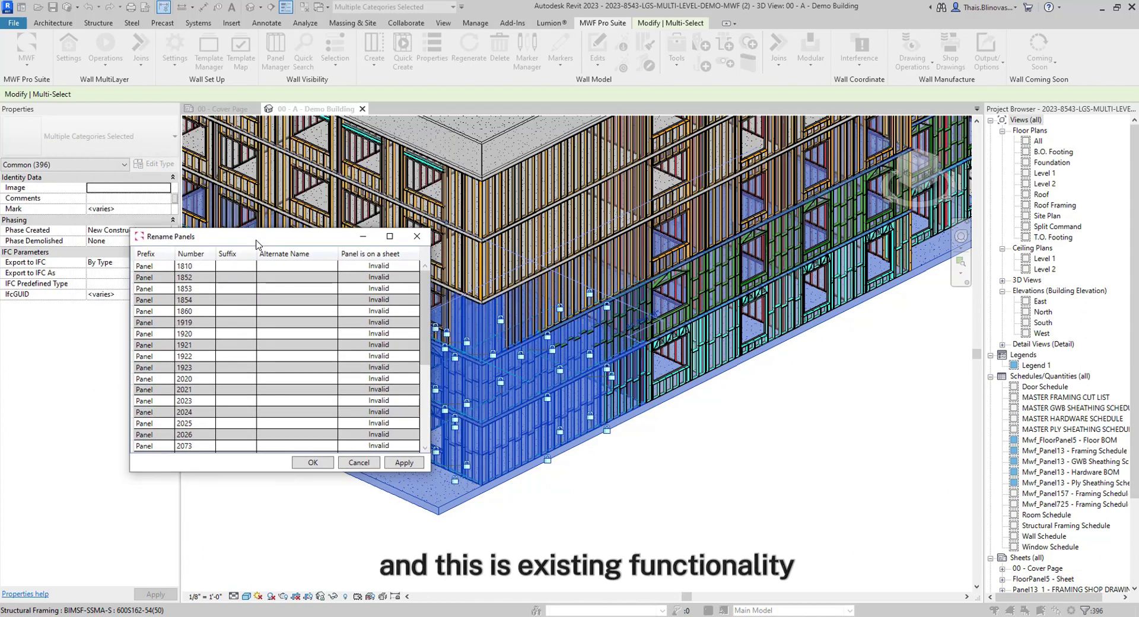
# Locate panels 1810, 1852 and 1860 in the model from the rename table, ending on panel 1810
pyautogui.click(157, 268)
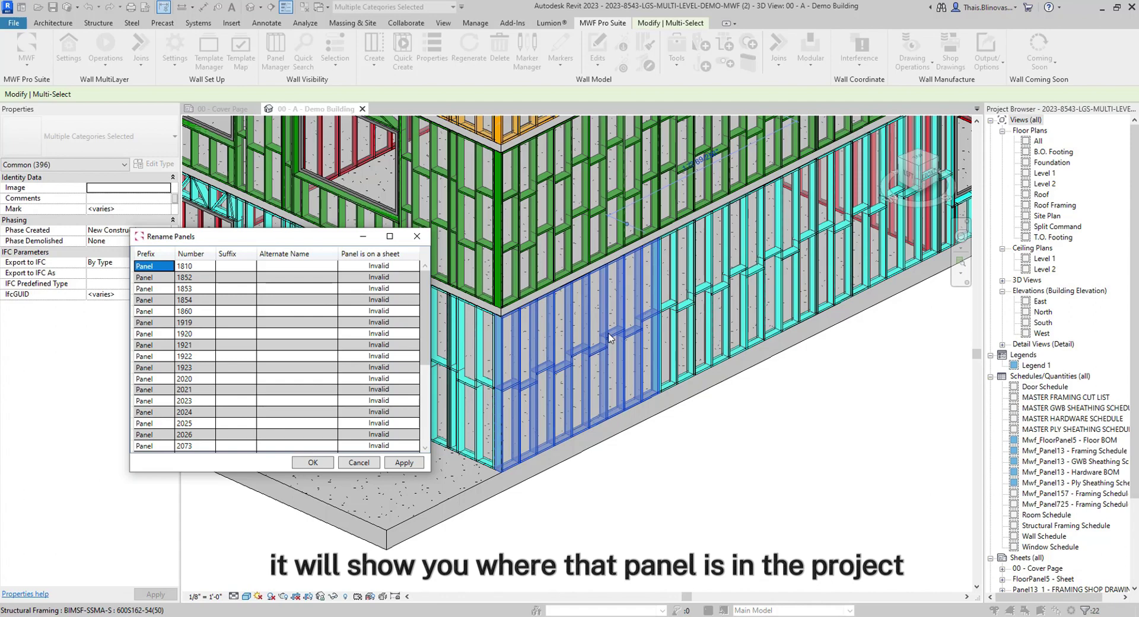
pyautogui.click(185, 278)
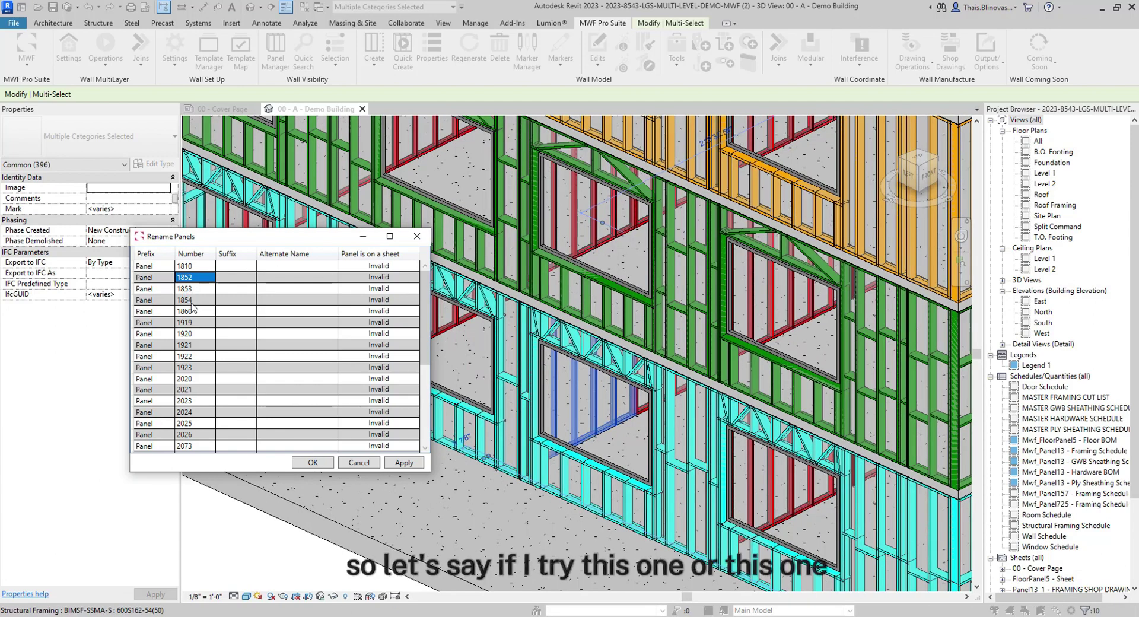
pyautogui.click(192, 312)
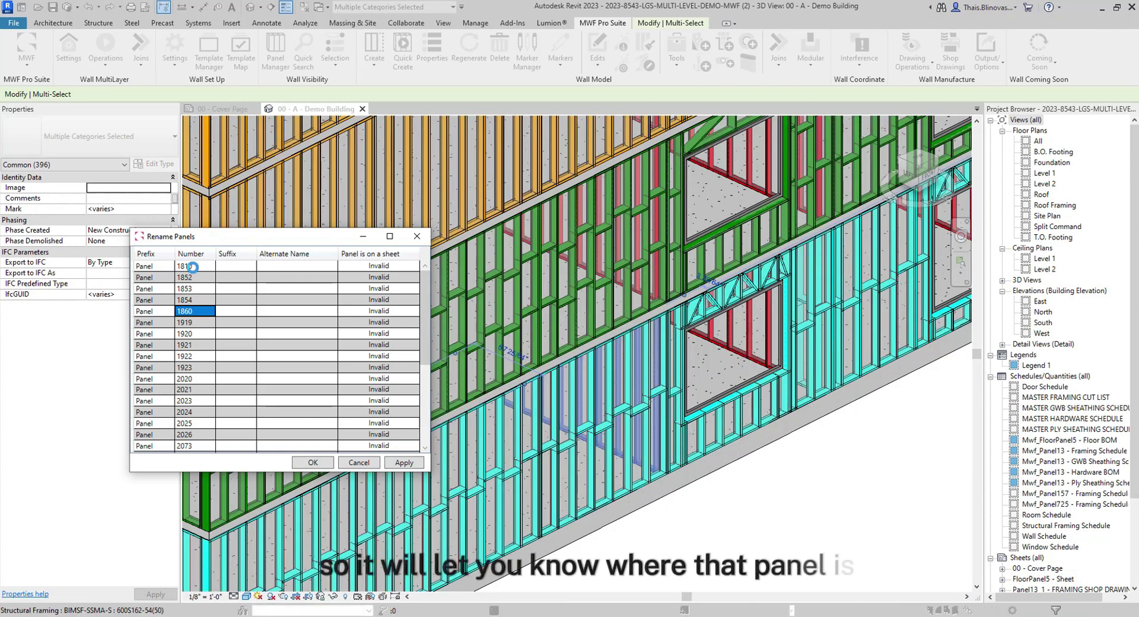
pyautogui.click(192, 267)
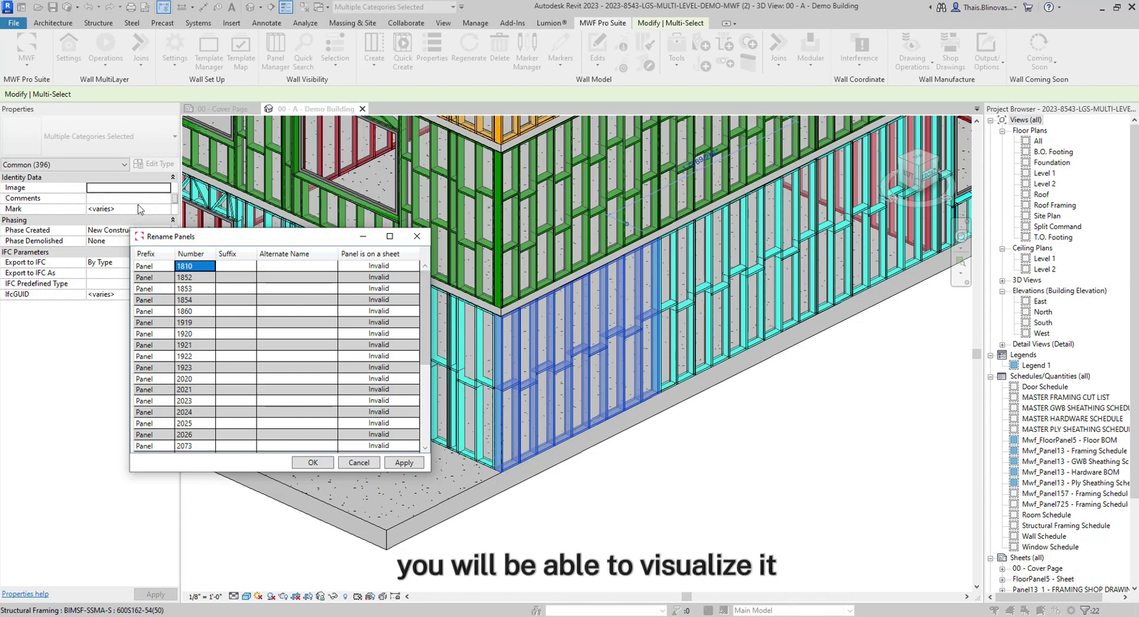
# Change the prefix of panel 1810 to EXT in the rename table
pyautogui.moveTo(170, 238); pyautogui.dragTo(188, 238)
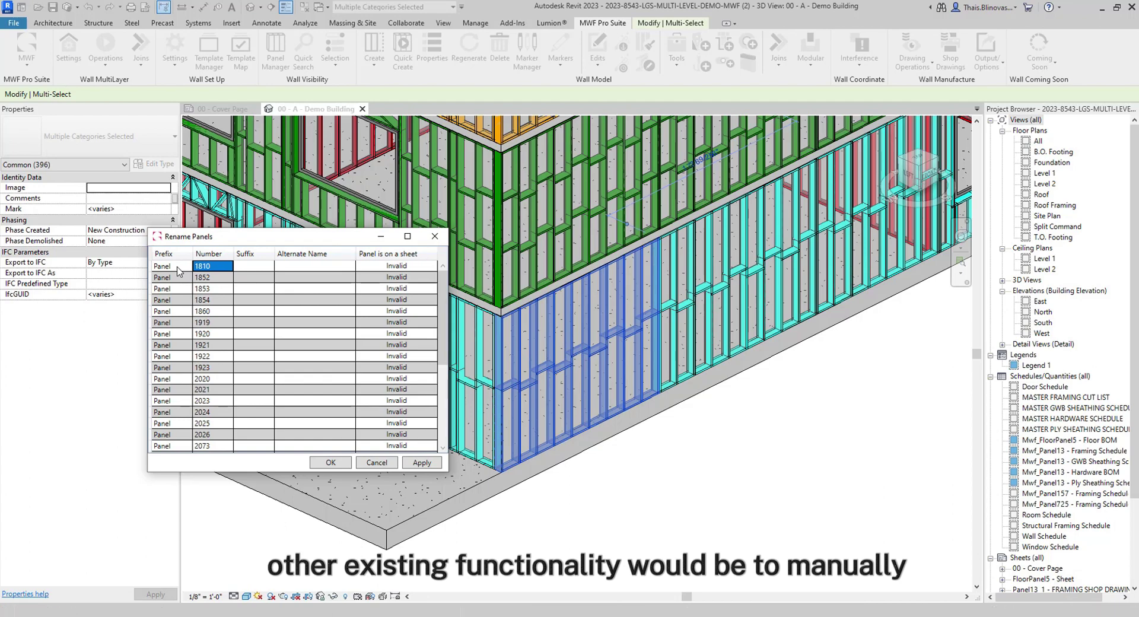
pyautogui.doubleClick(178, 266)
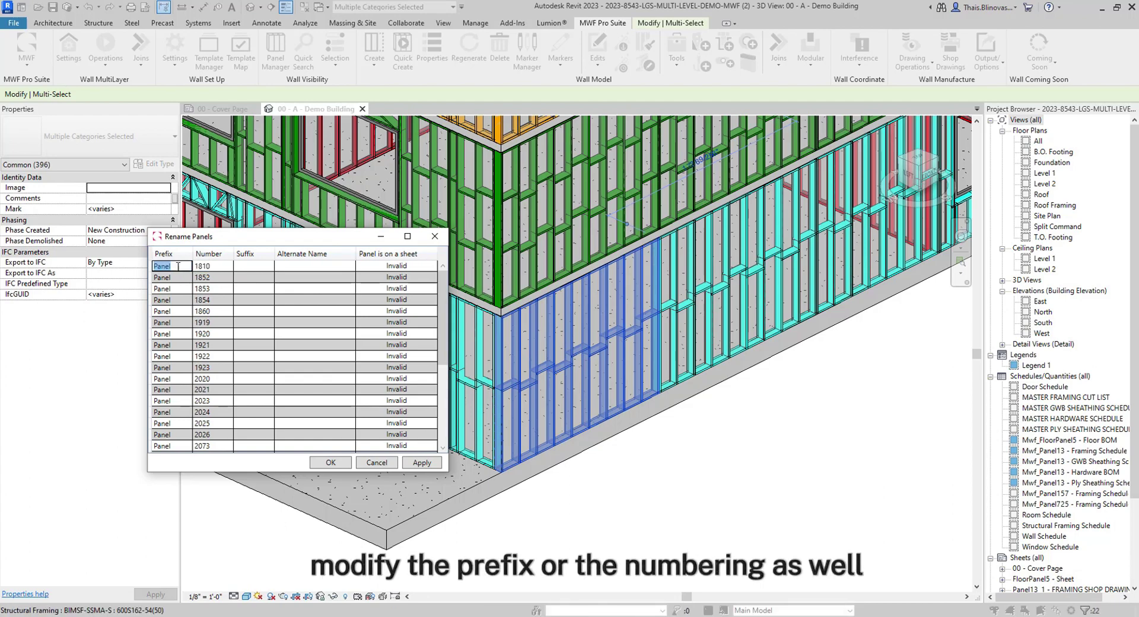
pyautogui.write('EXT')
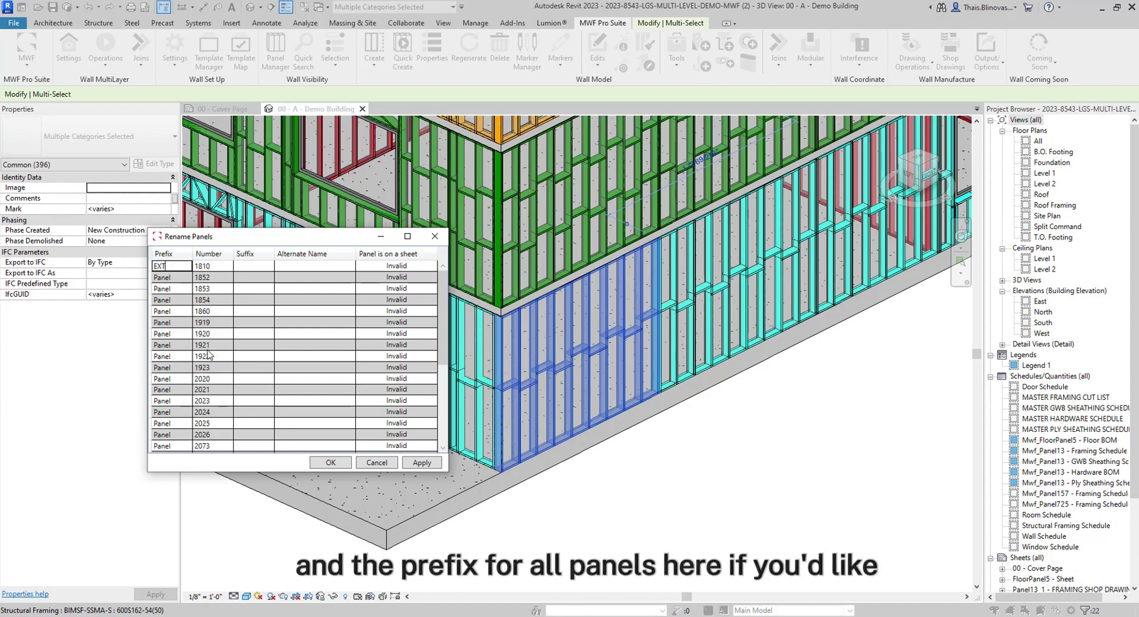
pyautogui.click(254, 268)
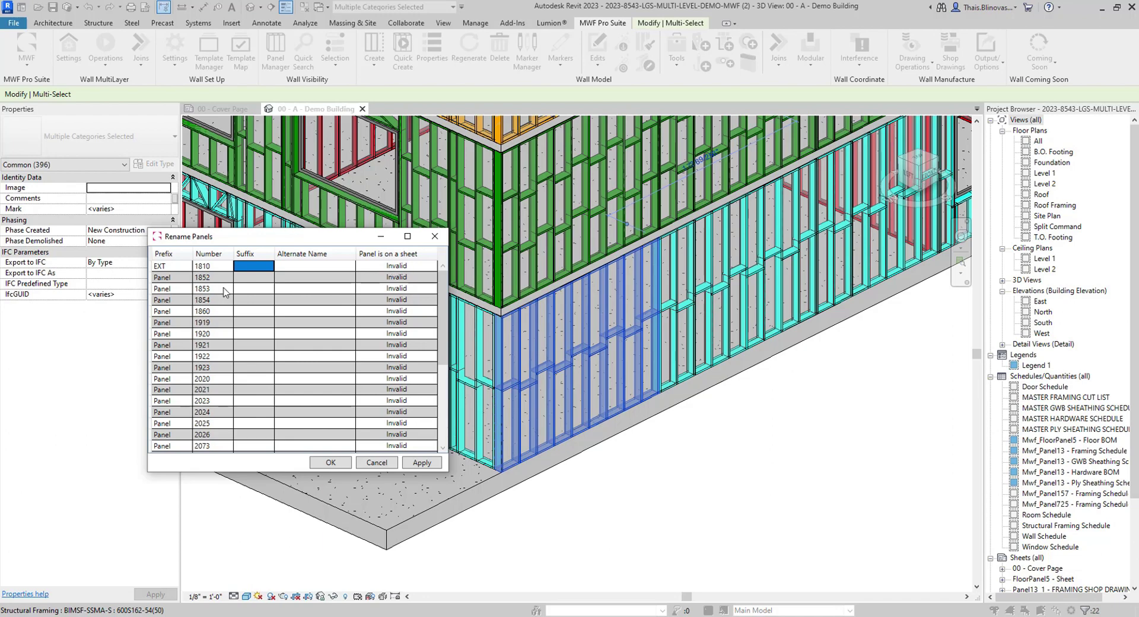
# Set the EXT panel's number to 5000 and restart the renumbering sequence from that value
pyautogui.moveTo(264, 236); pyautogui.dragTo(275, 226)
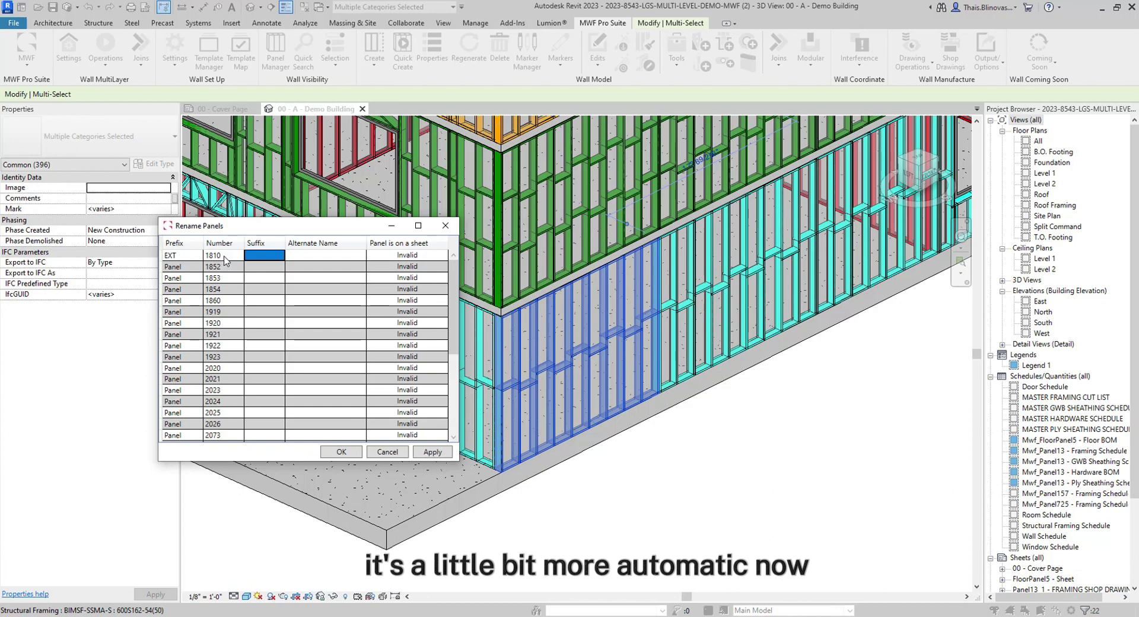
pyautogui.click(225, 256)
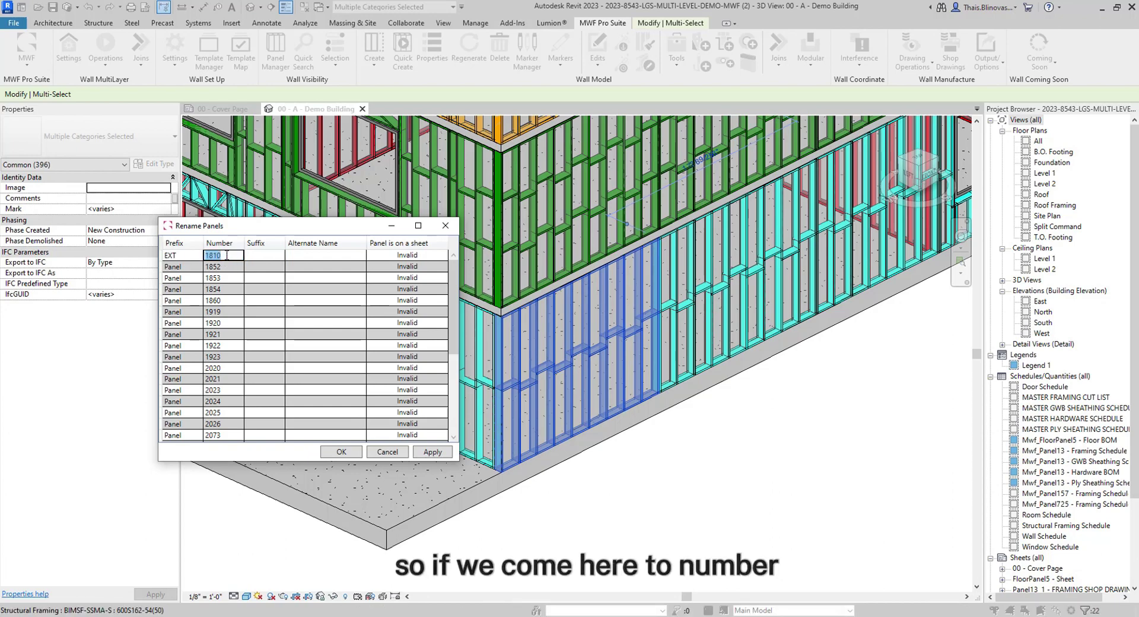
pyautogui.write('5000')
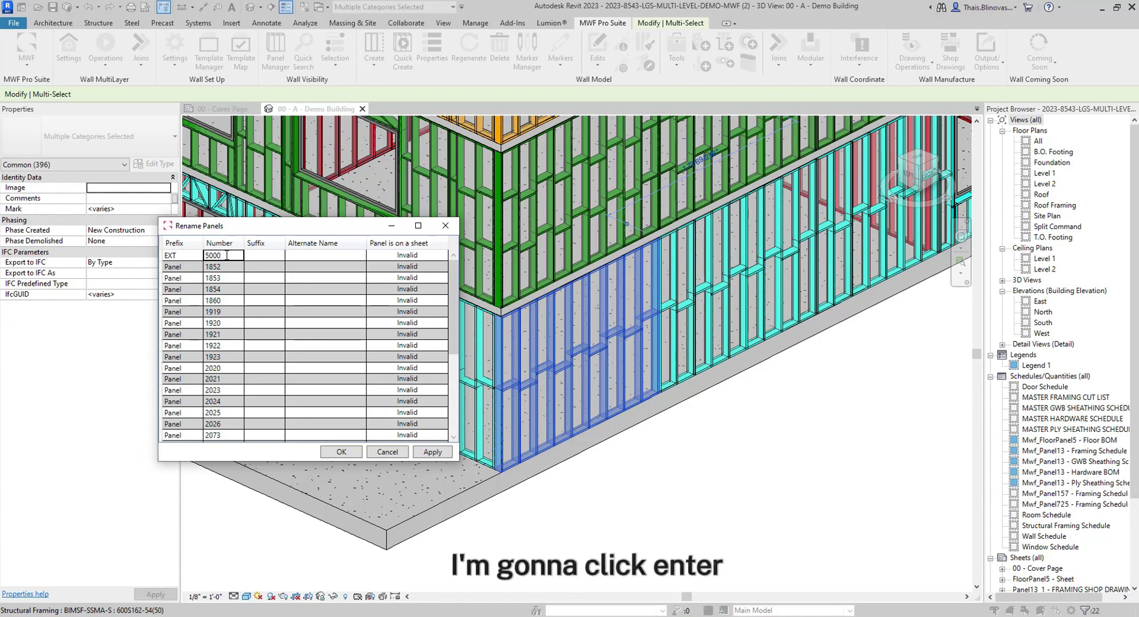
pyautogui.press('Return')
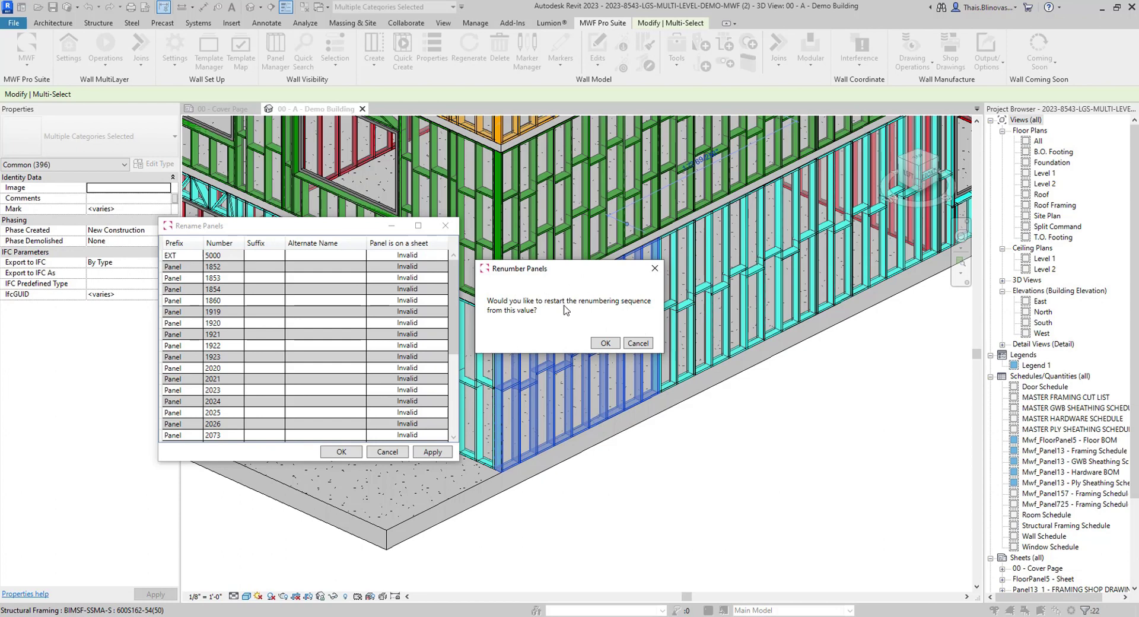
pyautogui.click(602, 343)
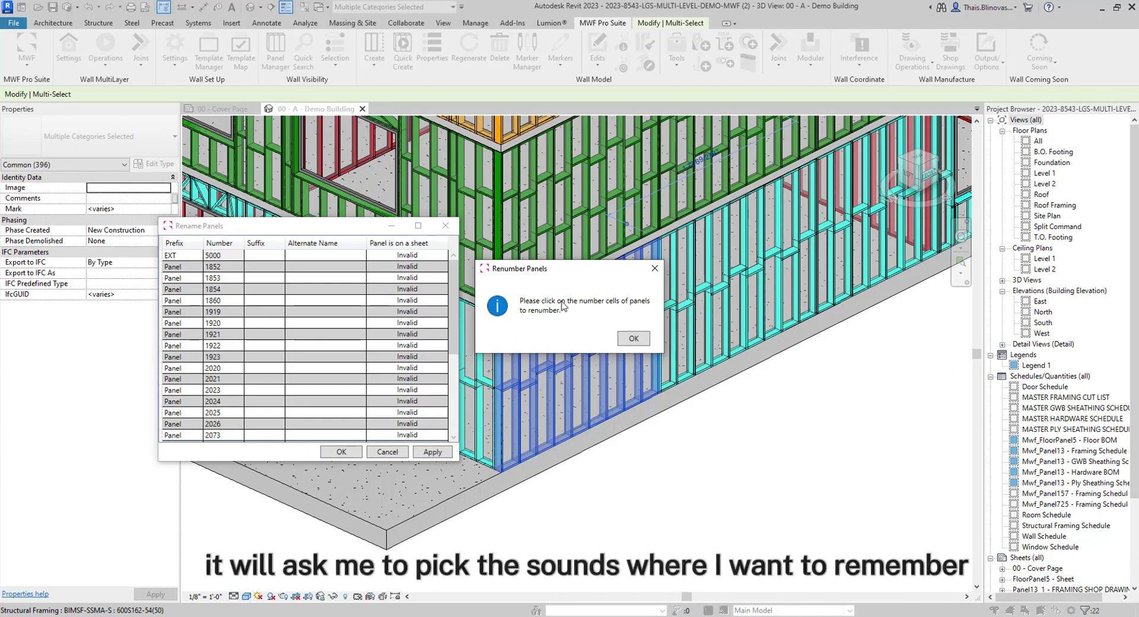
pyautogui.click(634, 339)
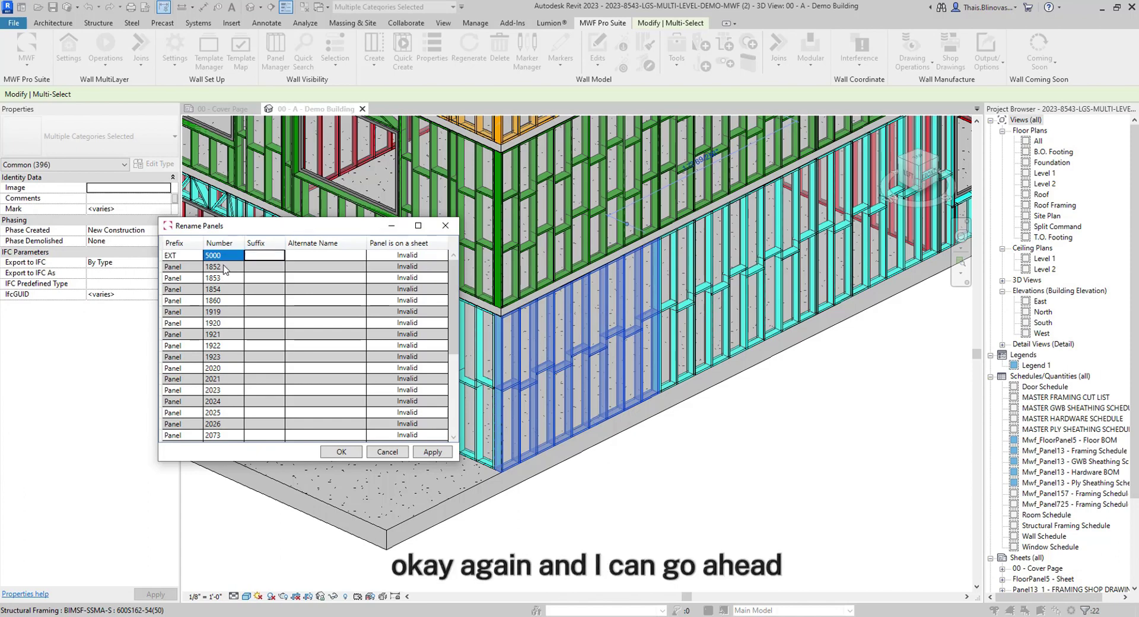
# Continue the sequence in list order through panels 1852 to 2020, numbering them 5001 to 5010
pyautogui.click(224, 267)
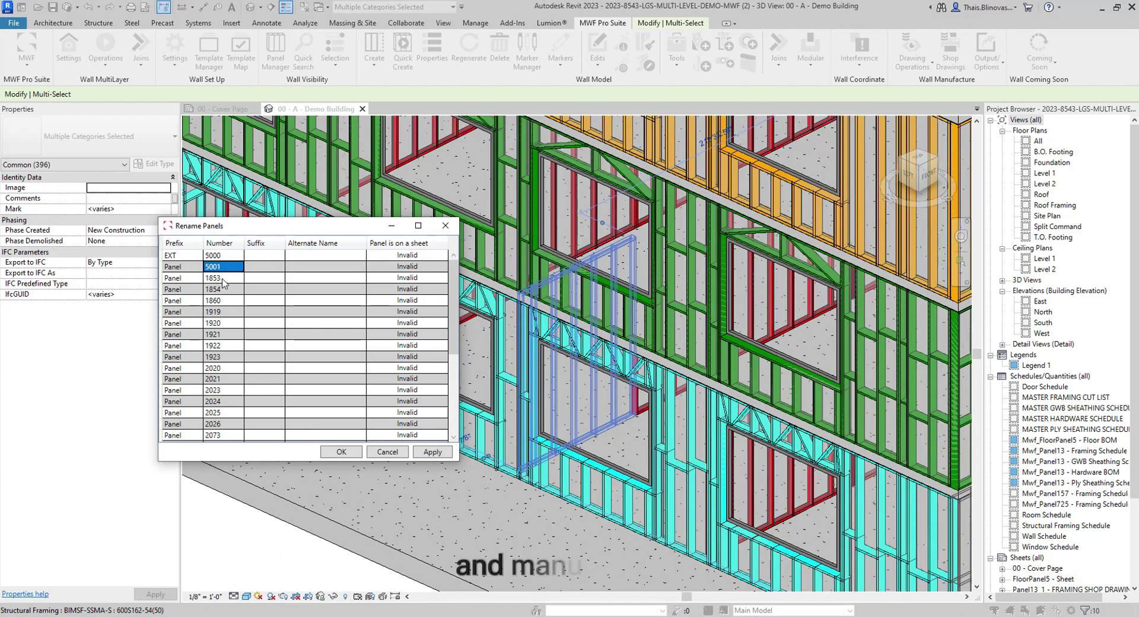
pyautogui.click(222, 277)
pyautogui.click(223, 289)
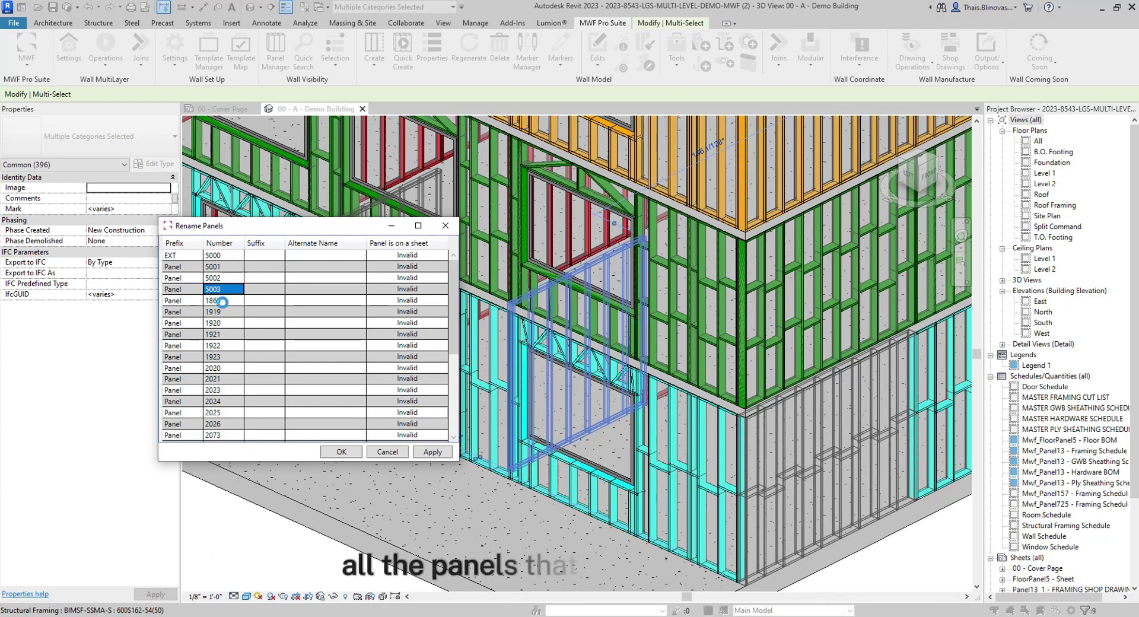
pyautogui.click(224, 301)
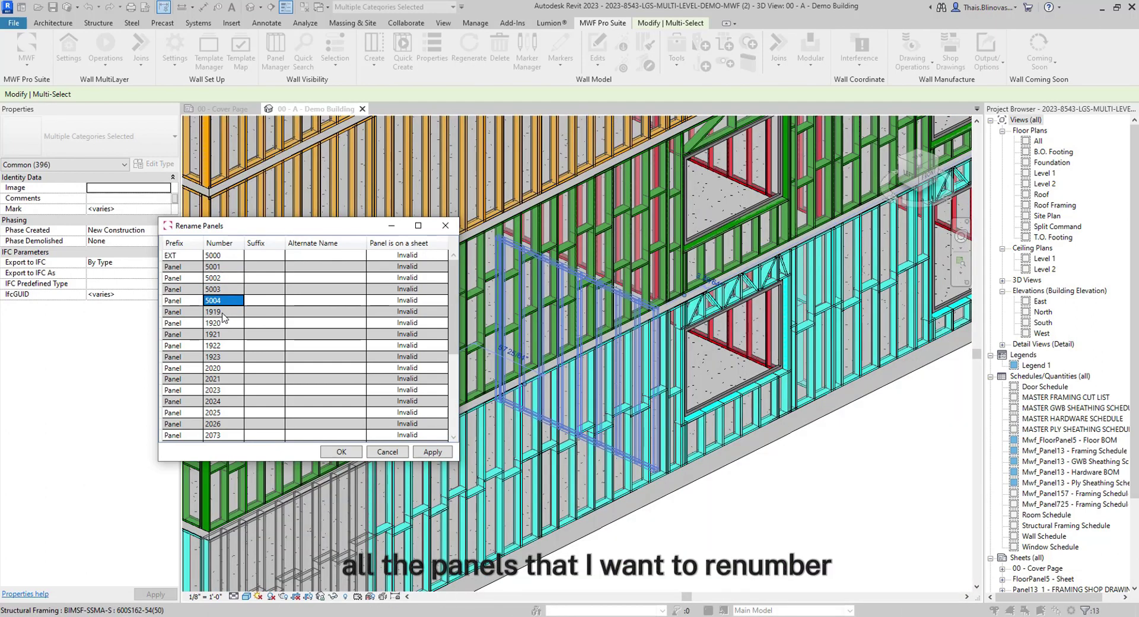
pyautogui.click(224, 312)
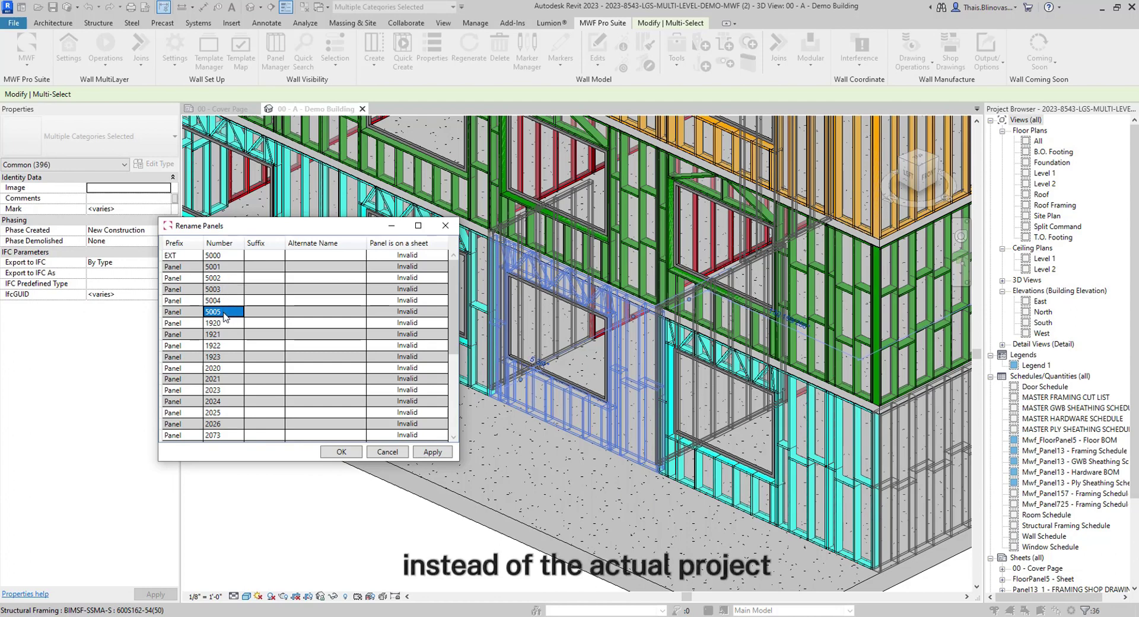
pyautogui.click(223, 323)
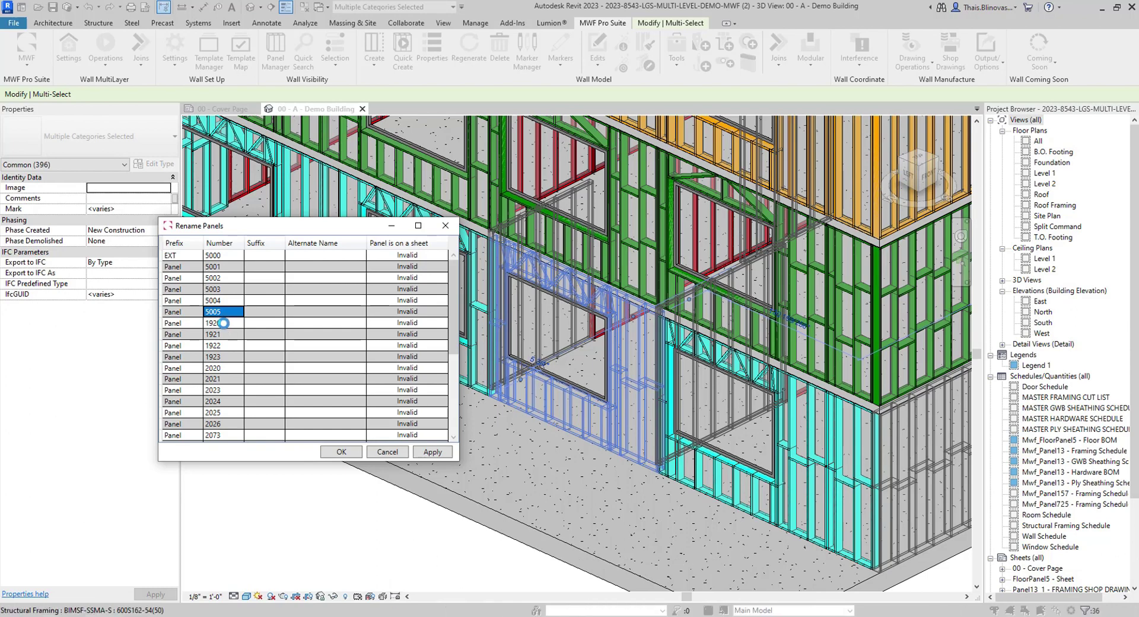
pyautogui.click(224, 334)
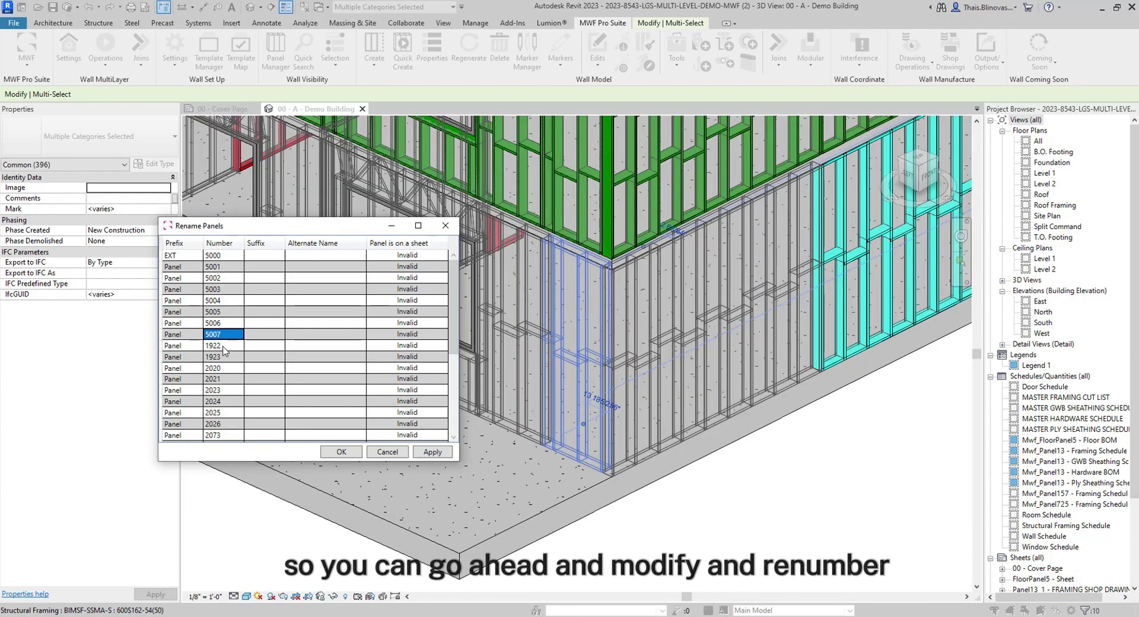
pyautogui.click(223, 346)
pyautogui.click(222, 357)
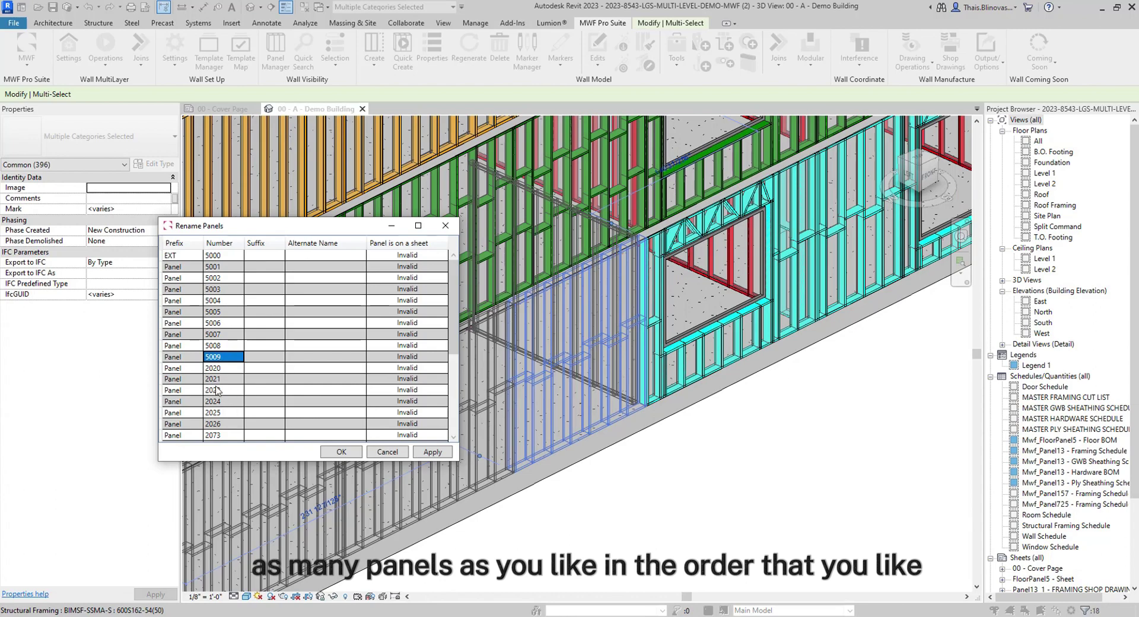
pyautogui.click(223, 369)
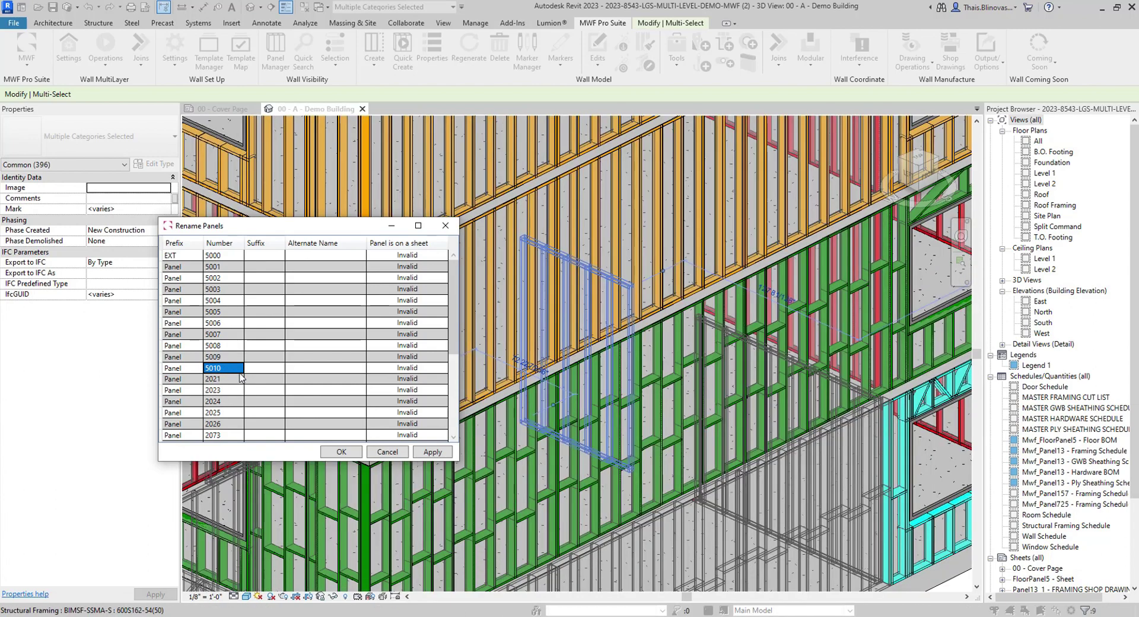
# Renumber panel 2023 as 5011 and panel 2021 as 5012, and accept the panel renaming
pyautogui.click(225, 390)
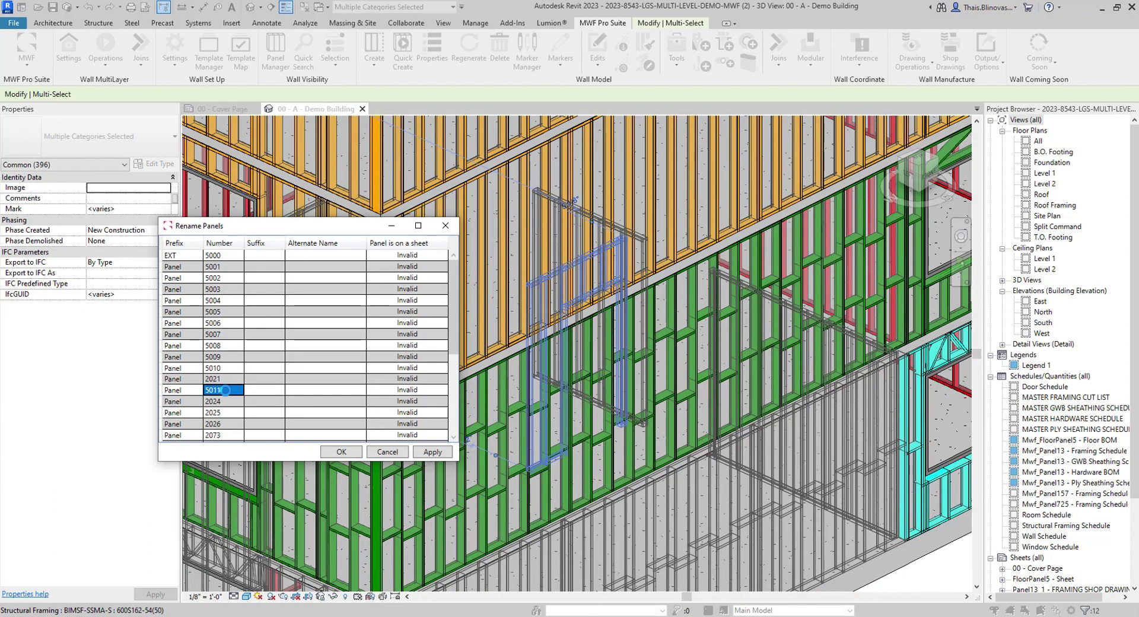
pyautogui.click(226, 379)
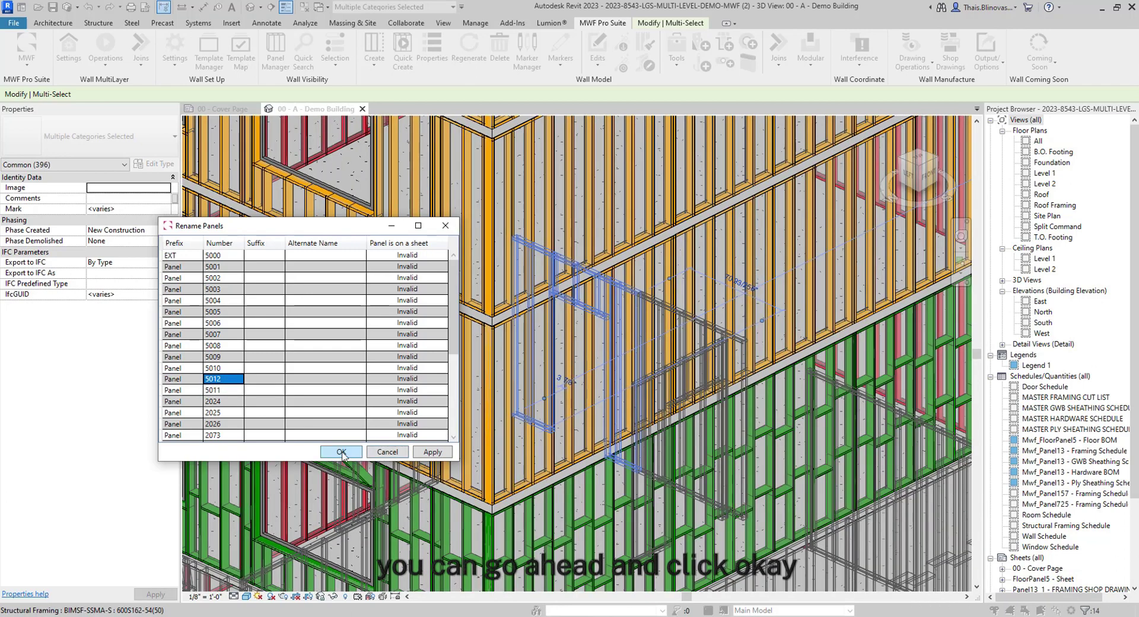
pyautogui.click(341, 452)
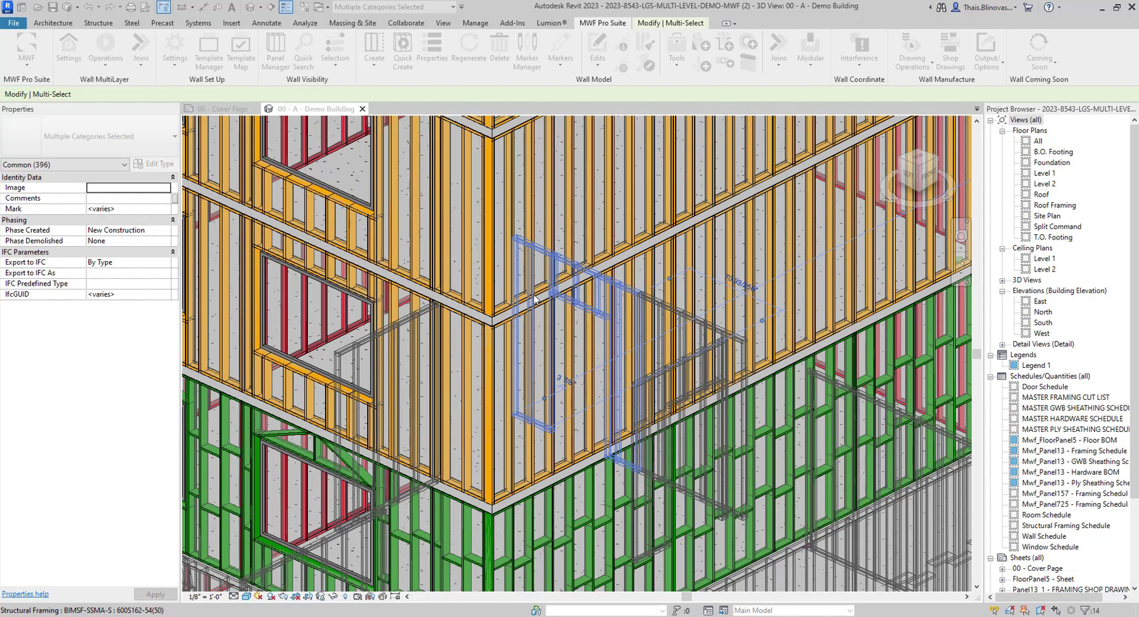
# Select a Level 1 stud of the renamed panel beside the building corner and check its BIMSF_Container property
pyautogui.scroll(4, 538, 474)
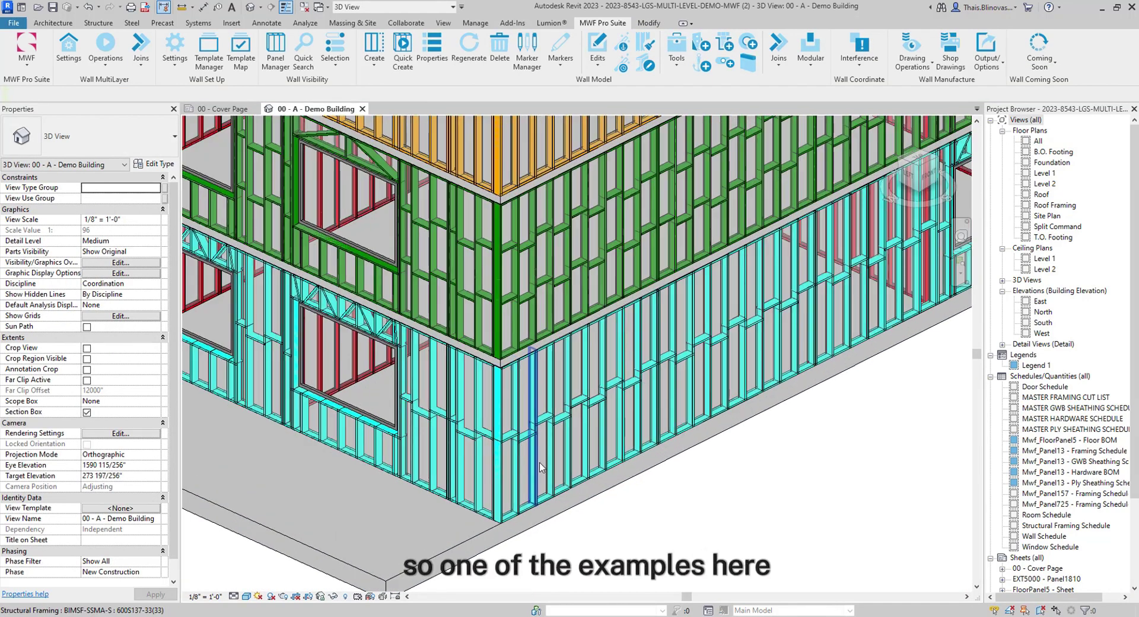
pyautogui.click(537, 468)
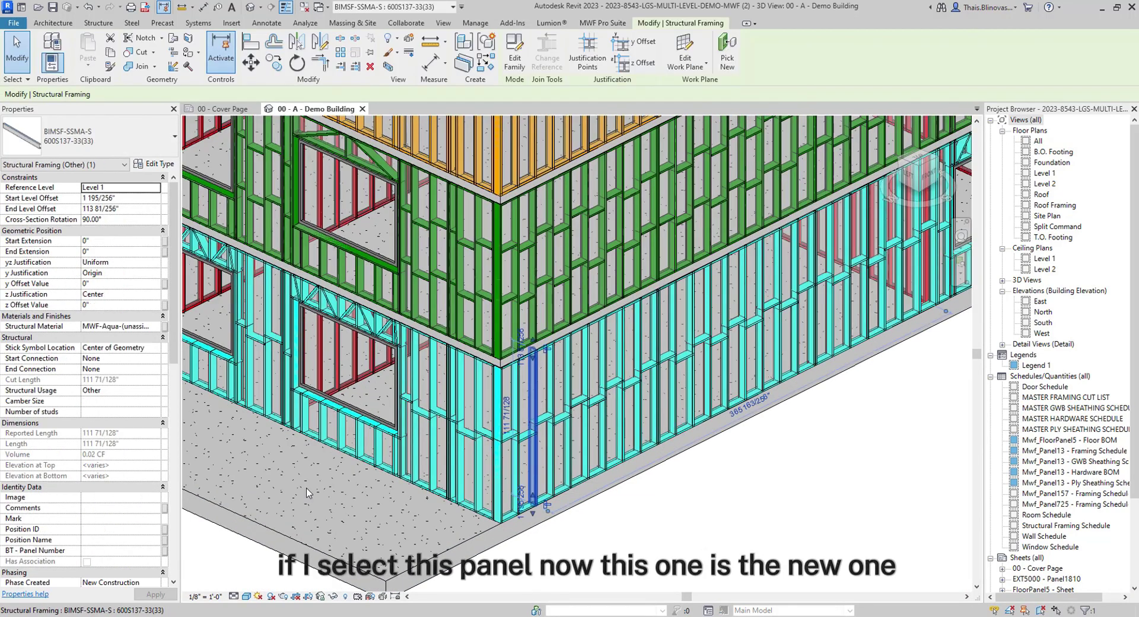
pyautogui.scroll(-5, 130, 455)
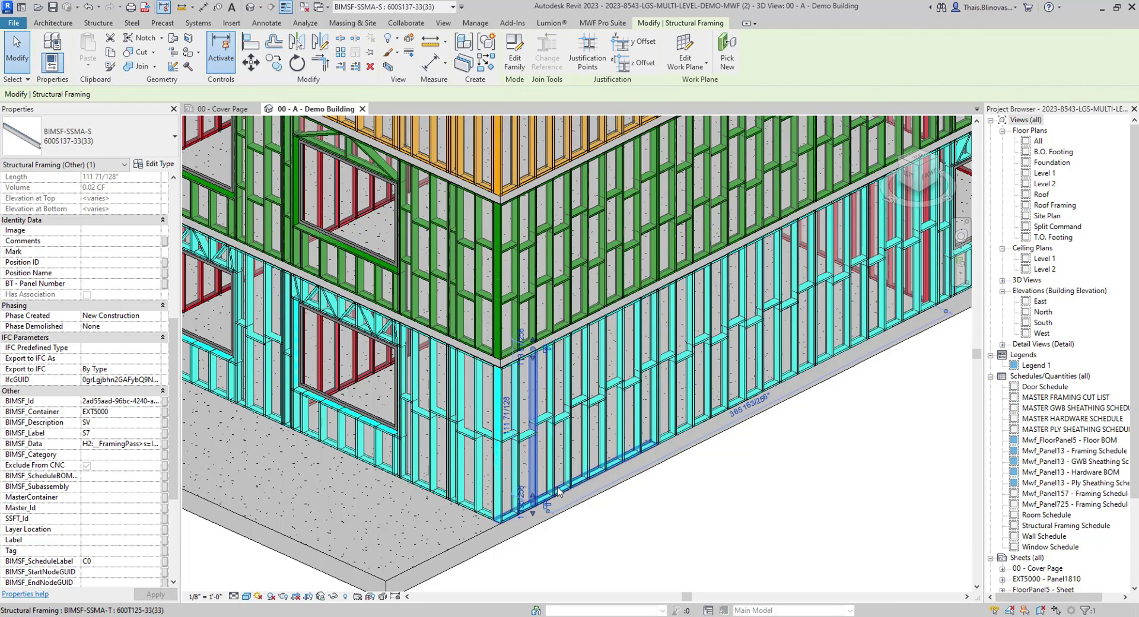
pyautogui.scroll(-2, 558, 490)
pyautogui.scroll(1, 563, 440)
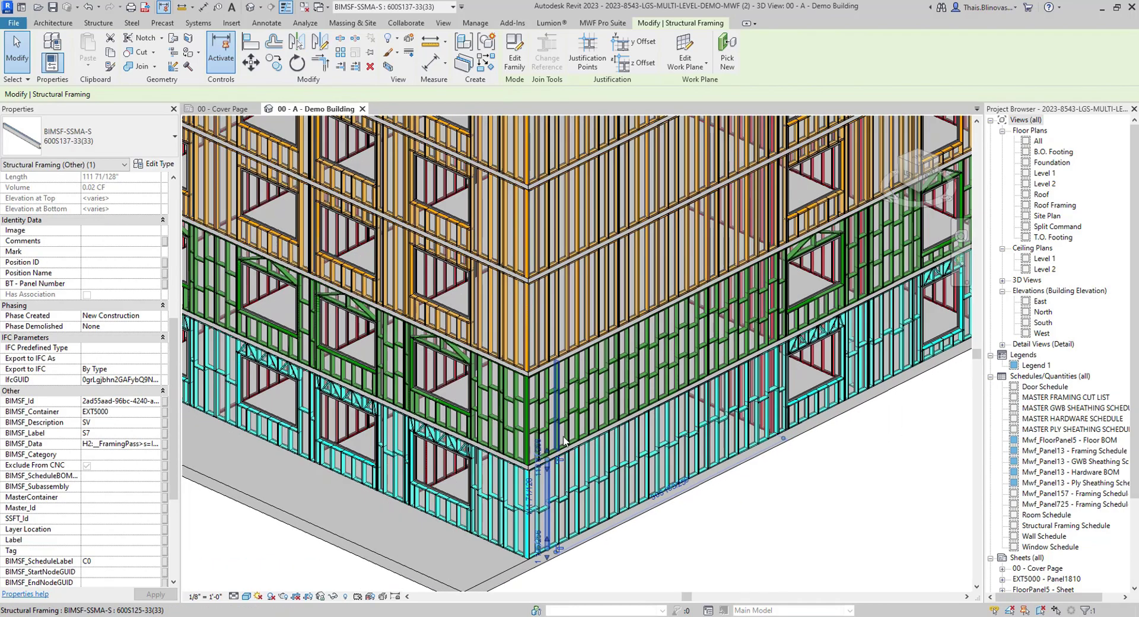
pyautogui.scroll(-4, 564, 440)
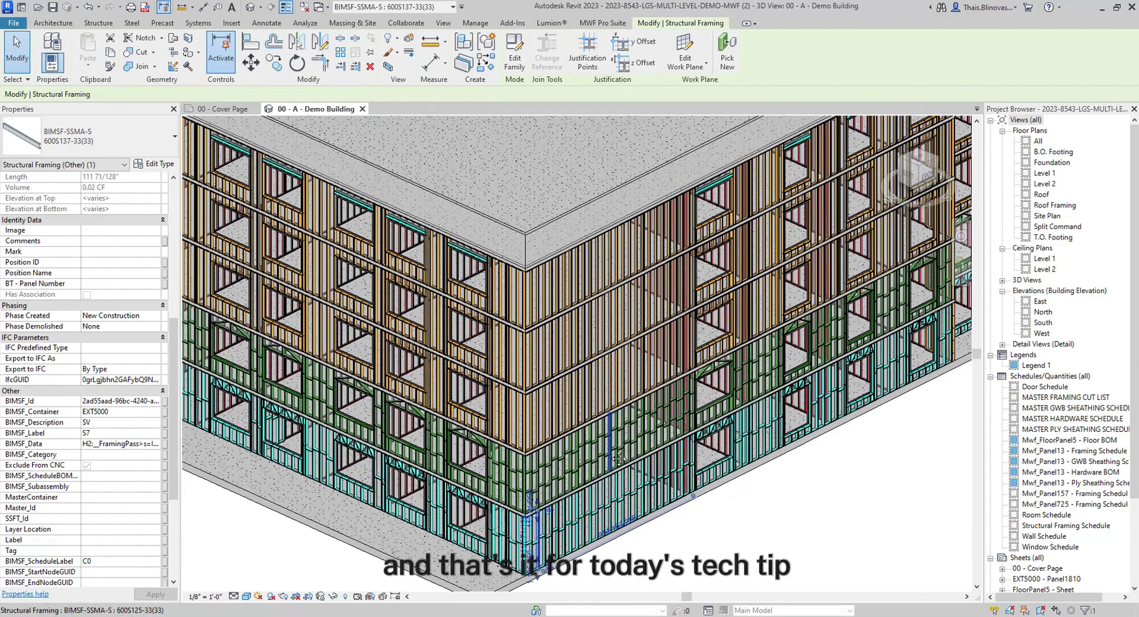
pyautogui.scroll(-4, 618, 458)
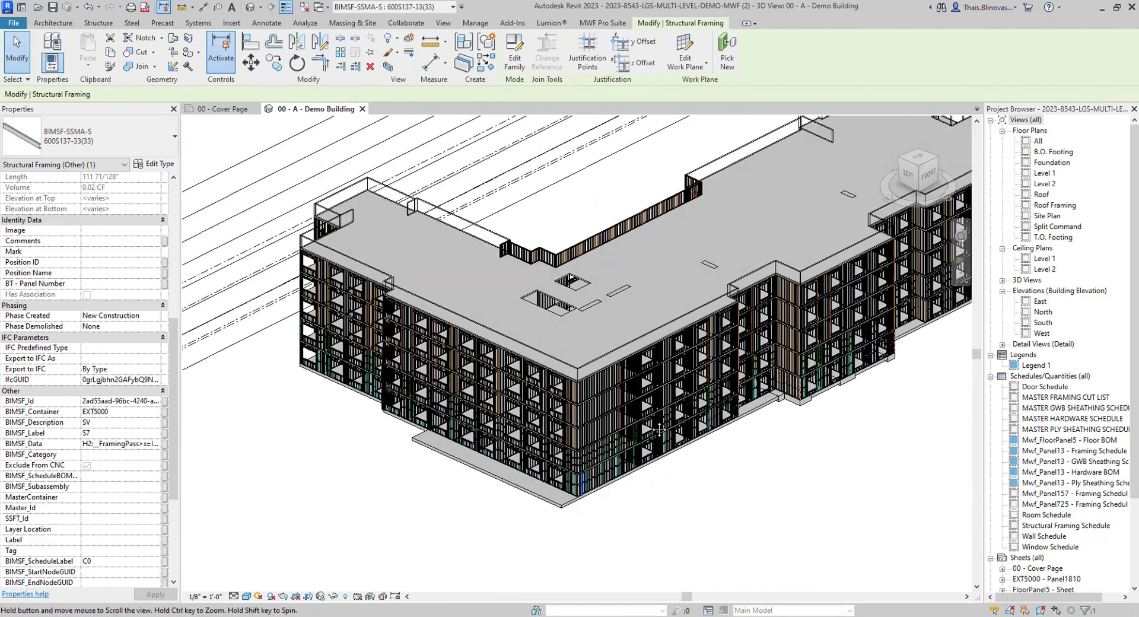